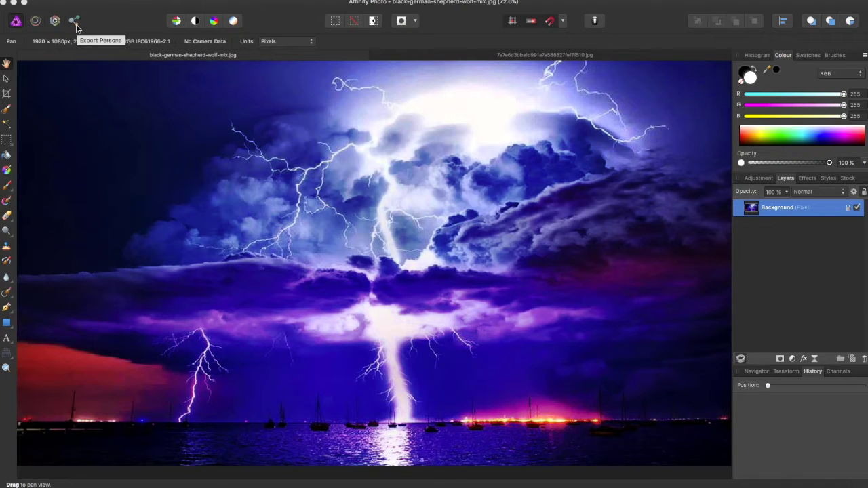
# Open the storm photo in Liquify, zoom out, show the Mesh settings and undo the test stroke
pyautogui.click(36, 22)
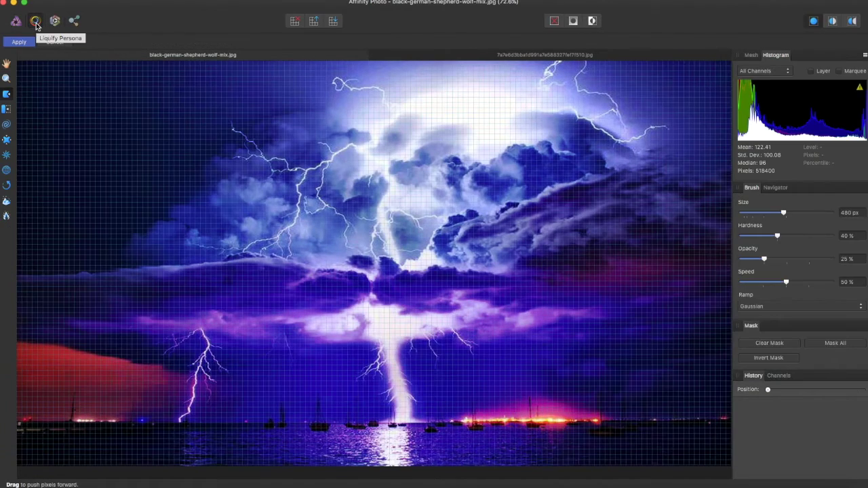
pyautogui.press('super+minus')
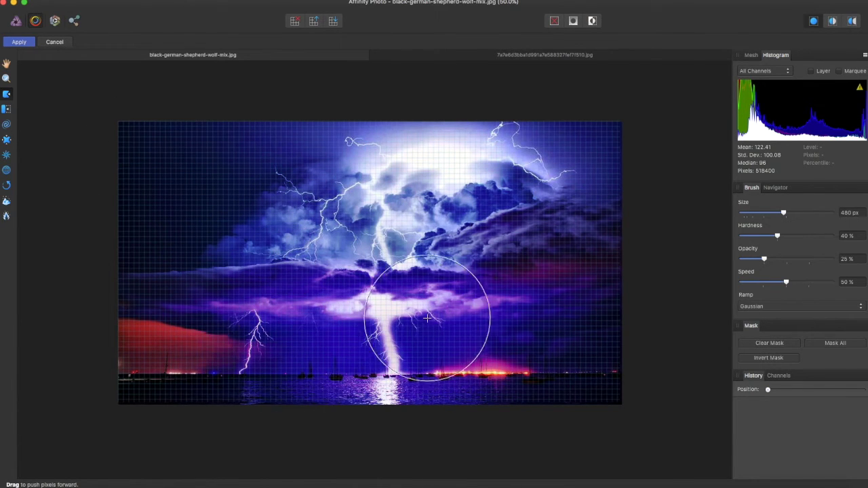
pyautogui.click(754, 55)
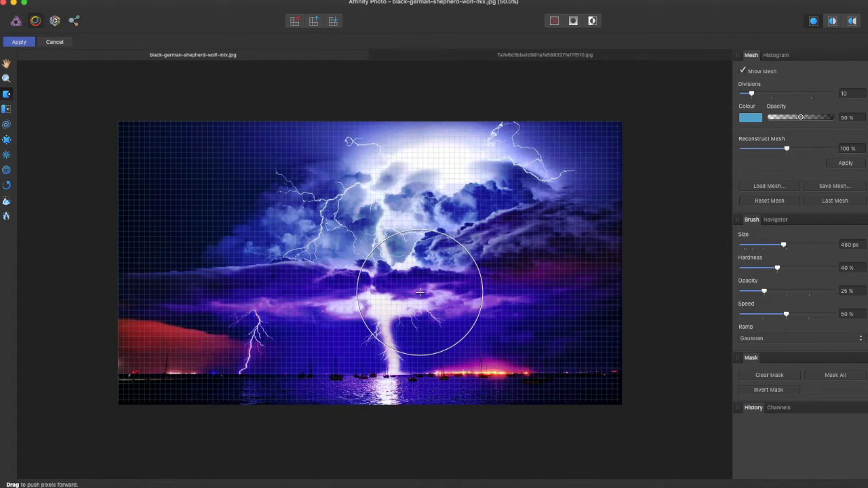
pyautogui.press('super+z')
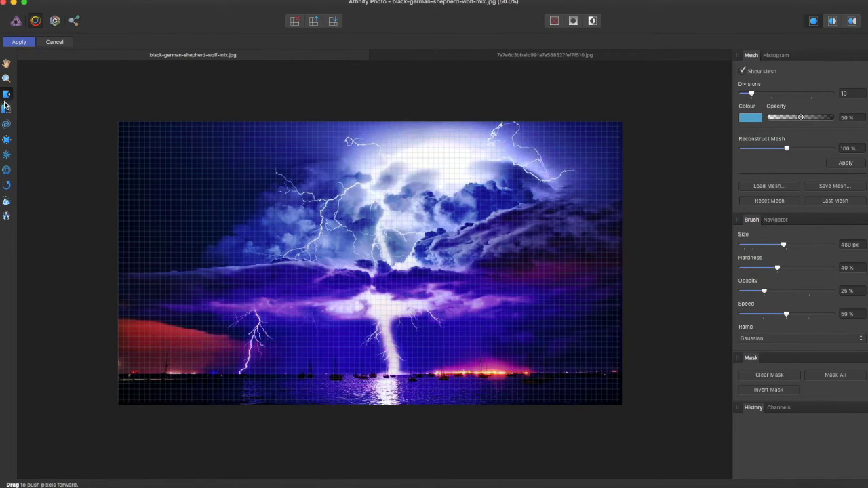
# Push the central clouds and lightning forward, then twirl the clouds on the left
pyautogui.moveTo(151, 225)
pyautogui.mouseDown()
pyautogui.moveTo(362, 250)
pyautogui.moveTo(386, 351)
pyautogui.moveTo(271, 290)
pyautogui.moveTo(407, 197)
pyautogui.mouseUp()
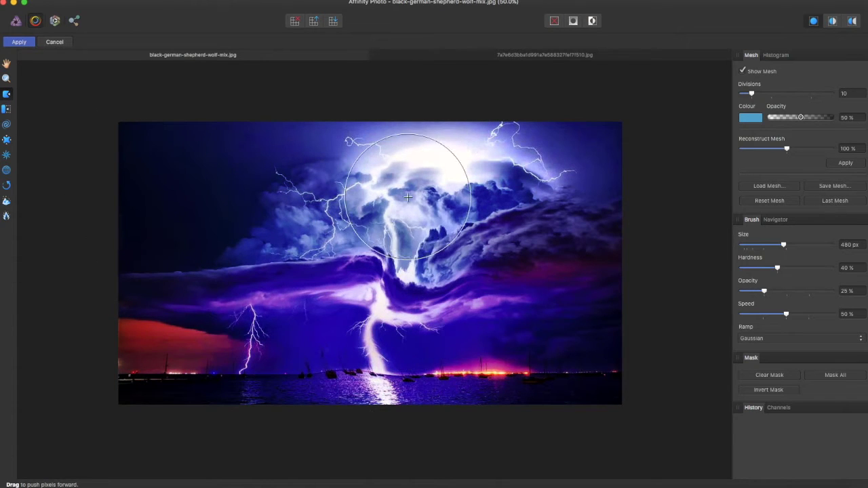
pyautogui.click(6, 110)
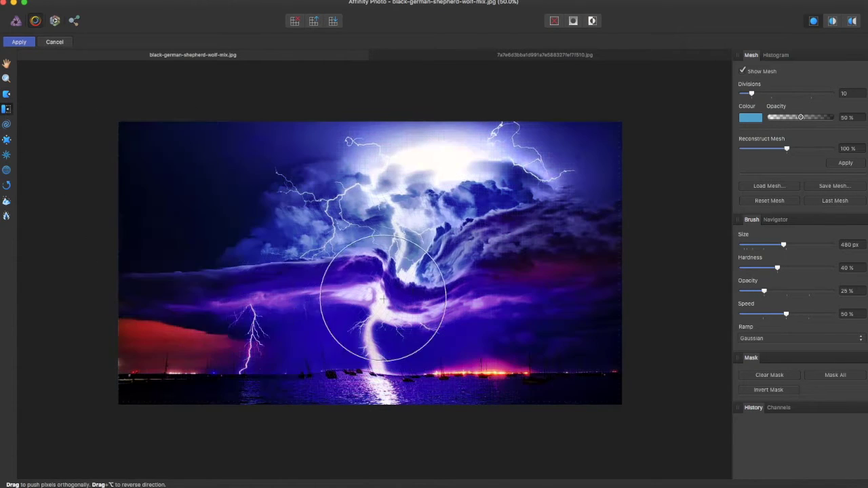
pyautogui.click(6, 125)
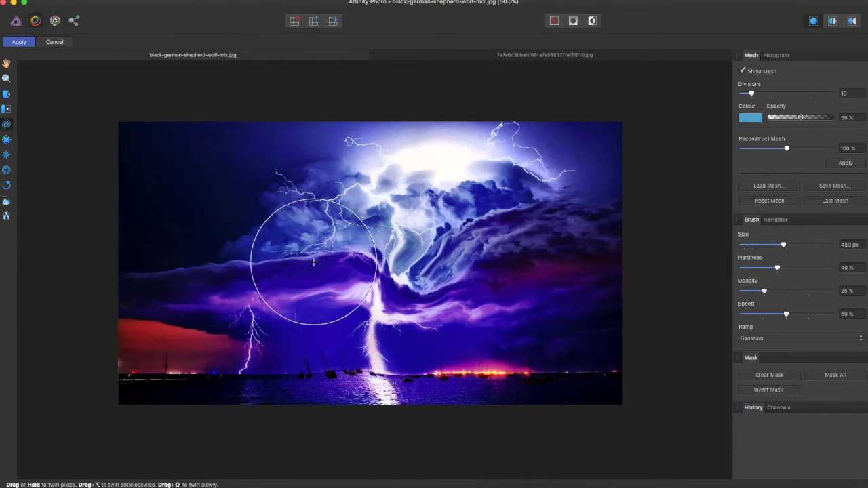
pyautogui.moveTo(454, 270); pyautogui.dragTo(454, 269)
# At 63% hardness, twirl the centre and right-centre clouds and the central lightning bolt
pyautogui.moveTo(792, 269); pyautogui.dragTo(798, 268)
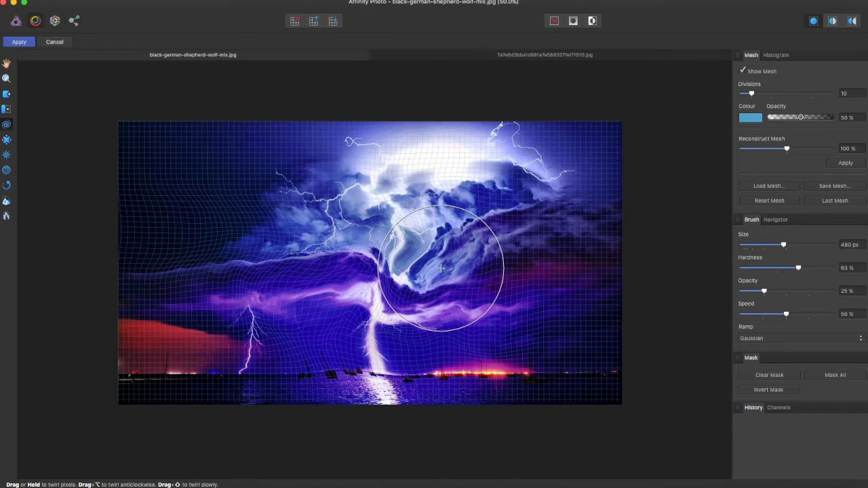
pyautogui.moveTo(442, 268); pyautogui.dragTo(458, 279)
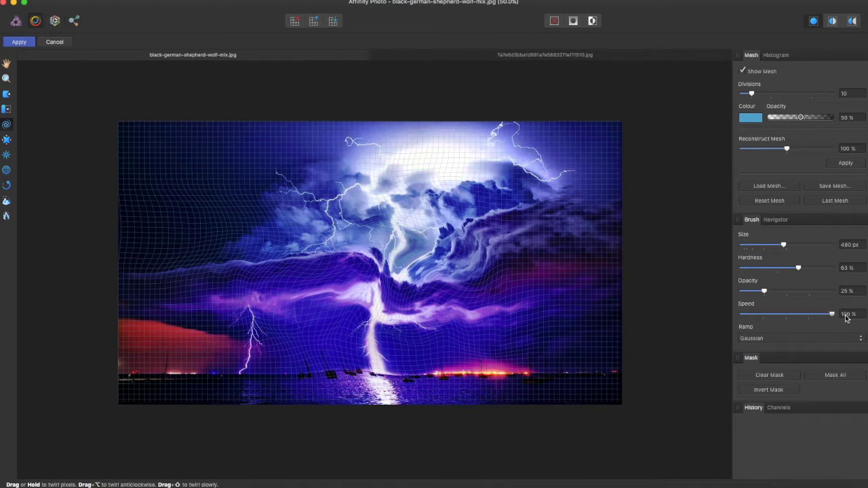
pyautogui.moveTo(529, 263); pyautogui.dragTo(465, 271)
pyautogui.moveTo(349, 330); pyautogui.dragTo(348, 331)
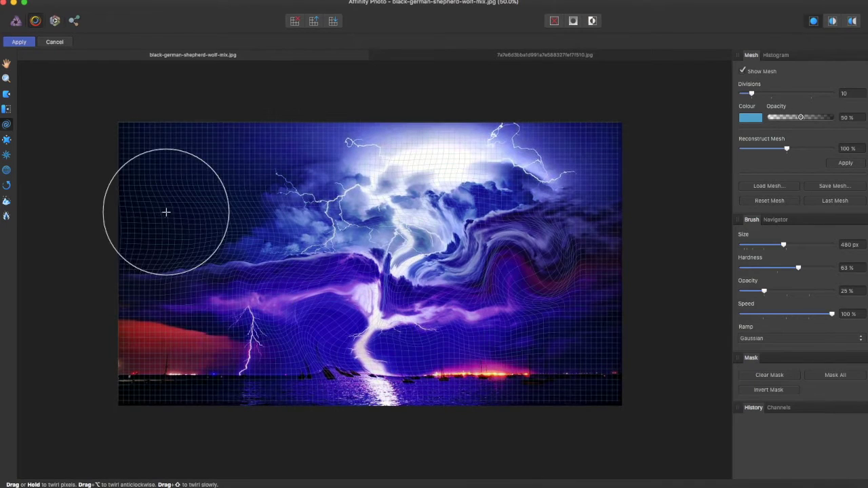
# Pinch the left and centre clouds, then add turbulence around the lower bolt and red area
pyautogui.click(6, 140)
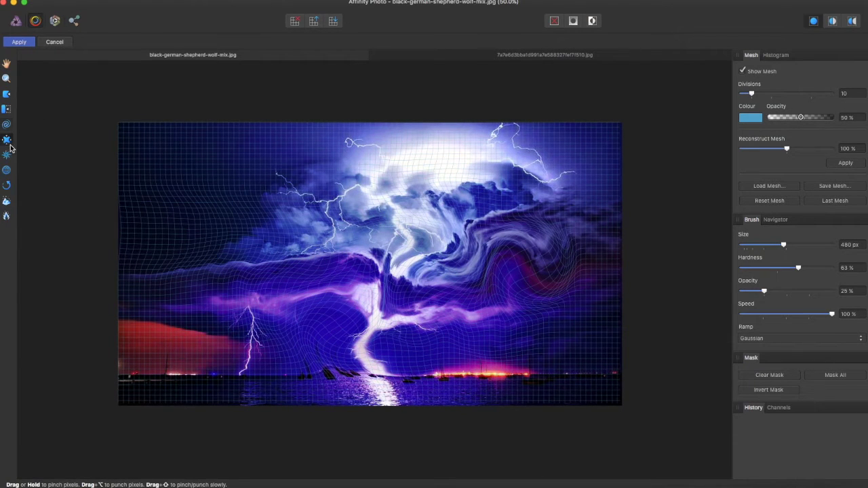
pyautogui.moveTo(262, 235)
pyautogui.mouseDown()
pyautogui.moveTo(251, 242)
pyautogui.moveTo(417, 256)
pyautogui.moveTo(475, 238)
pyautogui.mouseUp()
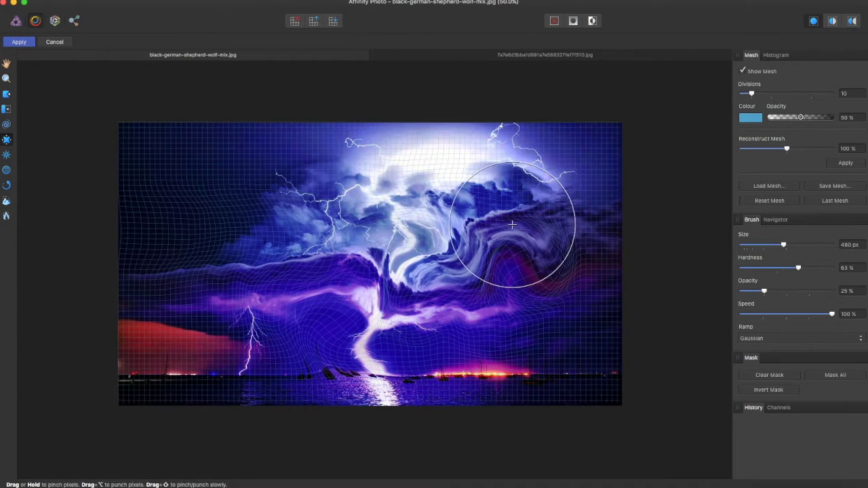
pyautogui.click(5, 156)
pyautogui.moveTo(376, 280)
pyautogui.mouseDown()
pyautogui.moveTo(468, 301)
pyautogui.moveTo(455, 326)
pyautogui.moveTo(251, 329)
pyautogui.mouseUp()
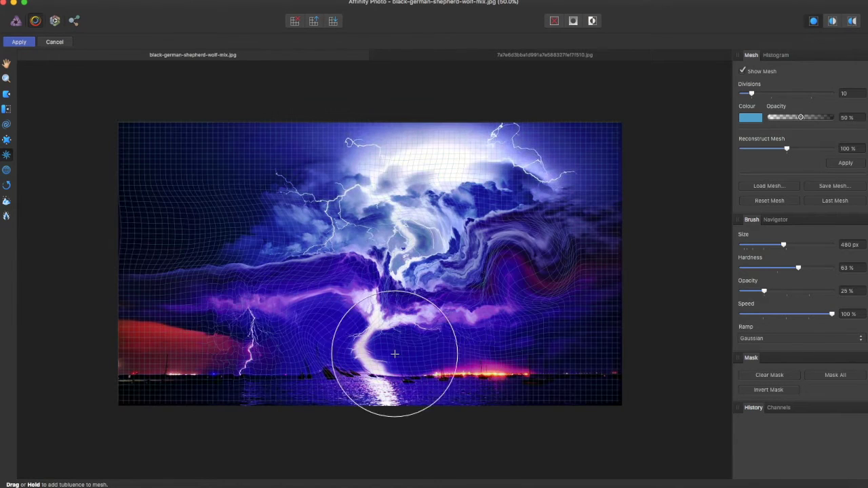
pyautogui.moveTo(194, 340); pyautogui.dragTo(194, 337)
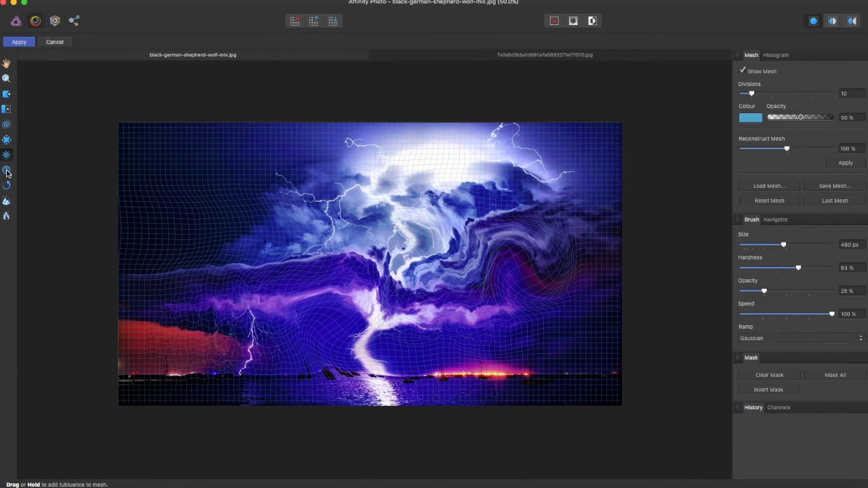
# Try Mesh Clone on the clouds, then brush Reconstruct across the distorted sky
pyautogui.click(7, 171)
pyautogui.click(309, 284)
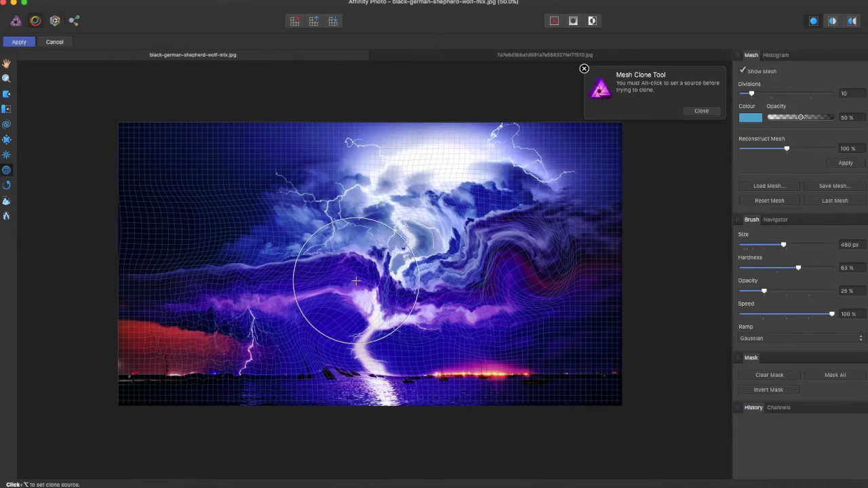
pyautogui.click(417, 265)
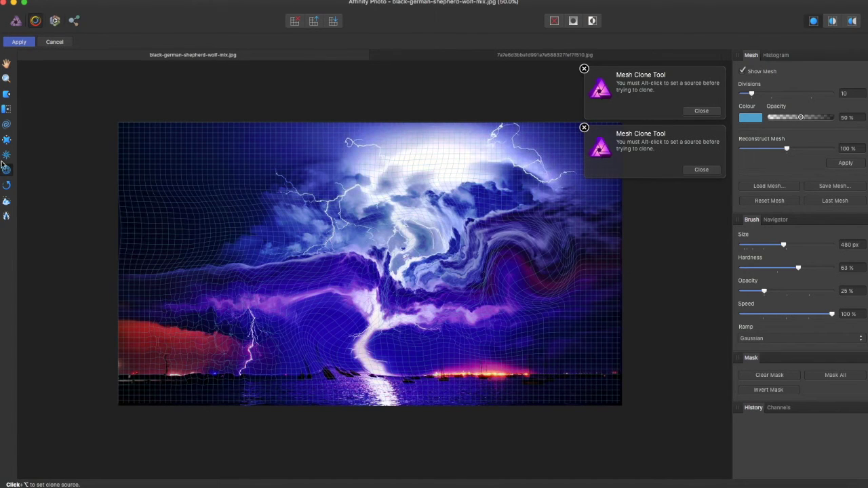
pyautogui.click(6, 186)
pyautogui.moveTo(178, 249)
pyautogui.mouseDown()
pyautogui.moveTo(263, 275)
pyautogui.moveTo(345, 276)
pyautogui.moveTo(530, 236)
pyautogui.moveTo(477, 195)
pyautogui.moveTo(329, 151)
pyautogui.moveTo(526, 188)
pyautogui.moveTo(496, 264)
pyautogui.moveTo(443, 321)
pyautogui.moveTo(374, 354)
pyautogui.moveTo(271, 354)
pyautogui.moveTo(488, 367)
pyautogui.moveTo(567, 325)
pyautogui.moveTo(481, 169)
pyautogui.moveTo(635, 179)
pyautogui.mouseUp()
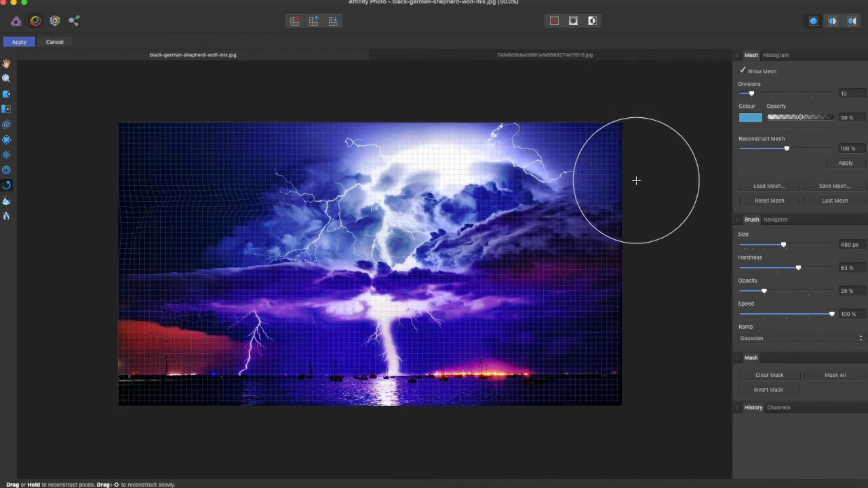
# Reconstruct the sky from lower right to the left edge, then switch to the costume photo
pyautogui.moveTo(576, 368)
pyautogui.mouseDown()
pyautogui.moveTo(295, 325)
pyautogui.moveTo(287, 251)
pyautogui.moveTo(101, 220)
pyautogui.moveTo(234, 229)
pyautogui.moveTo(159, 233)
pyautogui.moveTo(183, 232)
pyautogui.moveTo(76, 210)
pyautogui.mouseUp()
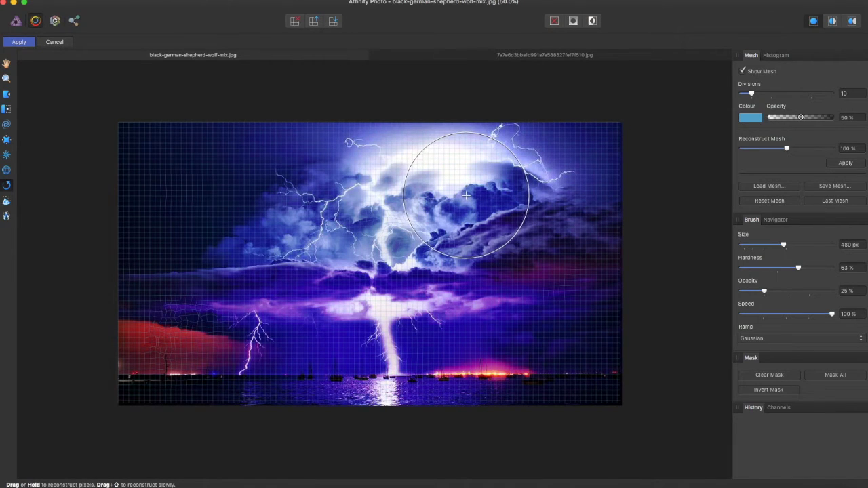
pyautogui.click(490, 59)
# Open the costume photo in Liquify at 200% zoom with the brush reduced to 33.6 px
pyautogui.moveTo(233, 185); pyautogui.dragTo(283, 186)
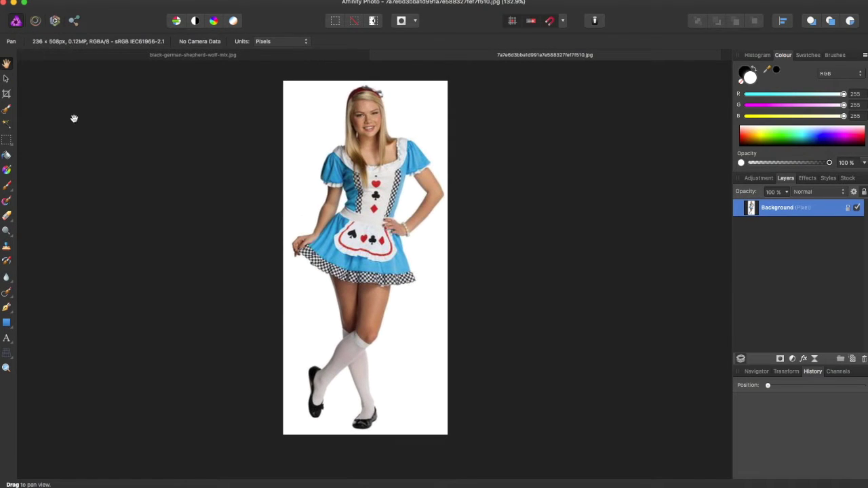
pyautogui.click(36, 21)
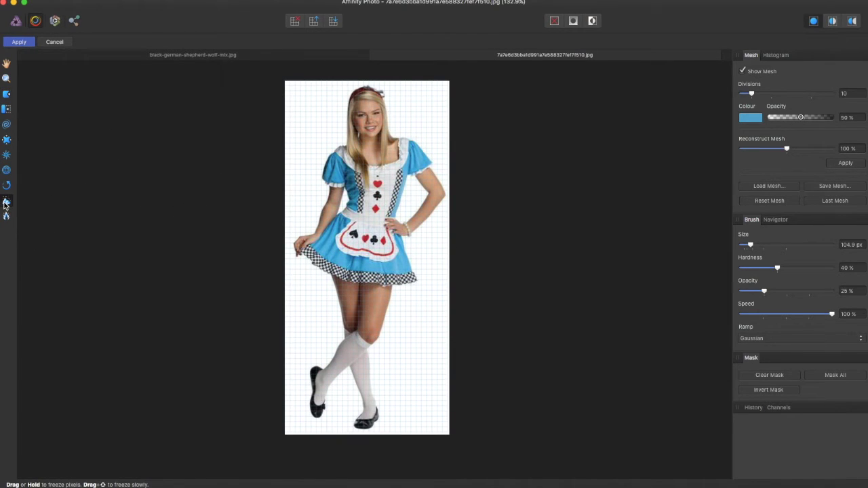
pyautogui.press('super+2')
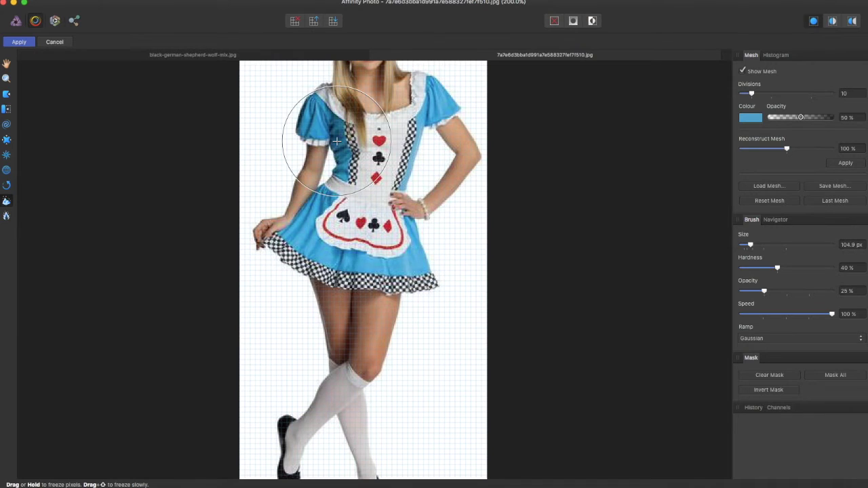
pyautogui.press('[')
pyautogui.press('[')
pyautogui.press('[')
pyautogui.press('[')
pyautogui.press('[')
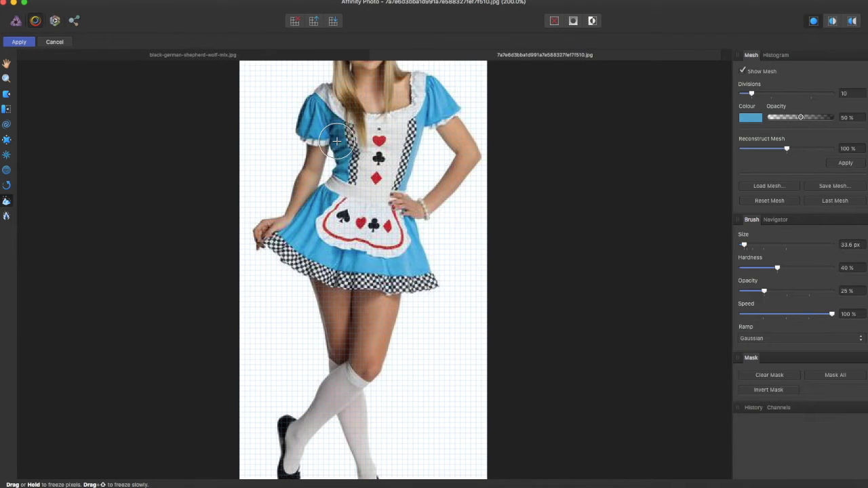
# Paint a freeze mask over the left arm and shoulder with a 20.6 px brush, 64% hardness, 43% opacity
pyautogui.press('[')
pyautogui.scroll(-4, 336, 142)
pyautogui.scroll(4, 331, 163)
pyautogui.moveTo(317, 154)
pyautogui.mouseDown()
pyautogui.moveTo(312, 180)
pyautogui.moveTo(302, 145)
pyautogui.moveTo(334, 147)
pyautogui.mouseUp()
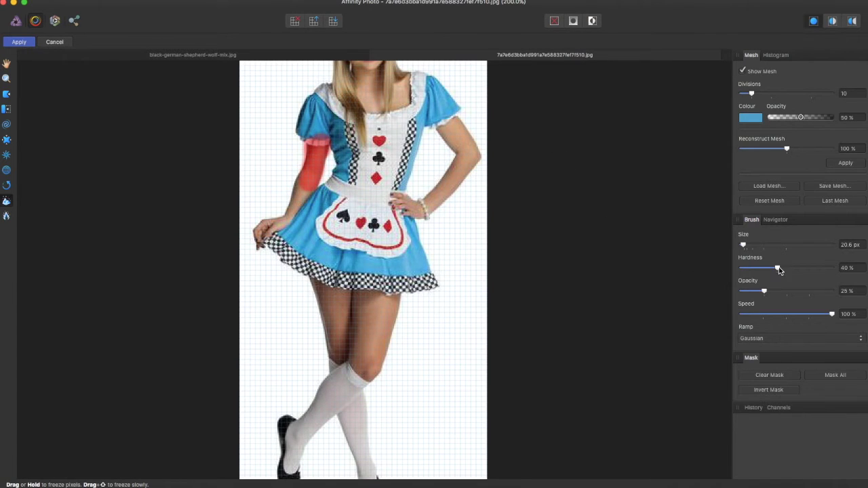
pyautogui.moveTo(777, 268); pyautogui.dragTo(798, 268)
pyautogui.moveTo(765, 292); pyautogui.dragTo(780, 292)
pyautogui.moveTo(317, 144)
pyautogui.mouseDown()
pyautogui.moveTo(316, 169)
pyautogui.moveTo(316, 161)
pyautogui.moveTo(289, 204)
pyautogui.moveTo(301, 194)
pyautogui.moveTo(268, 230)
pyautogui.mouseUp()
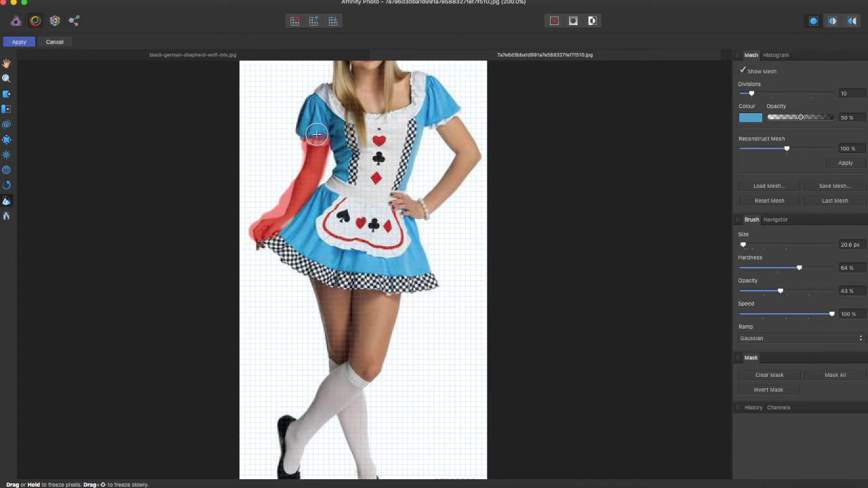
pyautogui.moveTo(323, 130)
pyautogui.mouseDown()
pyautogui.moveTo(319, 110)
pyautogui.moveTo(303, 127)
pyautogui.moveTo(312, 101)
pyautogui.moveTo(304, 155)
pyautogui.moveTo(324, 165)
pyautogui.moveTo(320, 177)
pyautogui.moveTo(325, 153)
pyautogui.mouseUp()
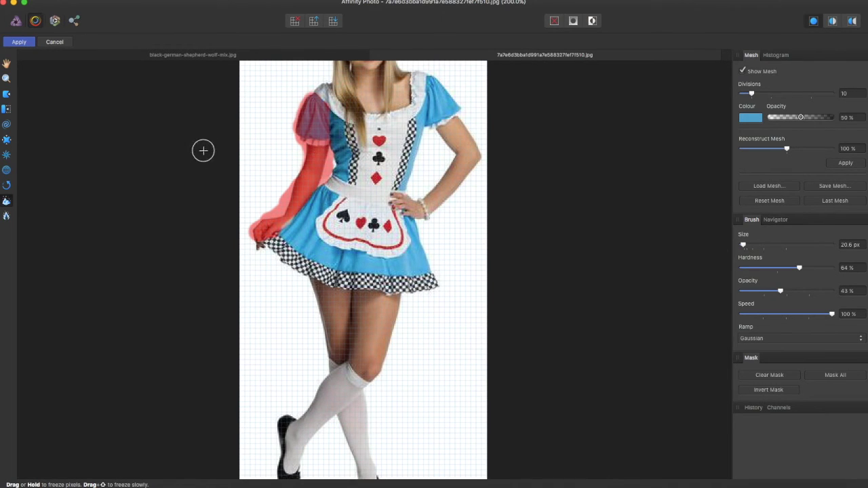
# Push the waist beside the frozen arm to show the masked arm stays undistorted
pyautogui.click(5, 95)
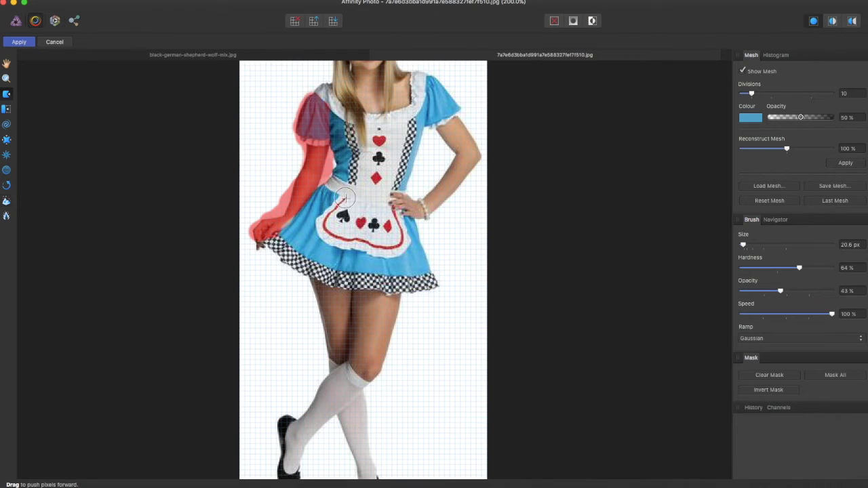
pyautogui.moveTo(326, 168); pyautogui.dragTo(336, 167)
pyautogui.moveTo(337, 156)
pyautogui.mouseDown()
pyautogui.moveTo(320, 179)
pyautogui.moveTo(281, 181)
pyautogui.moveTo(310, 193)
pyautogui.moveTo(331, 180)
pyautogui.mouseUp()
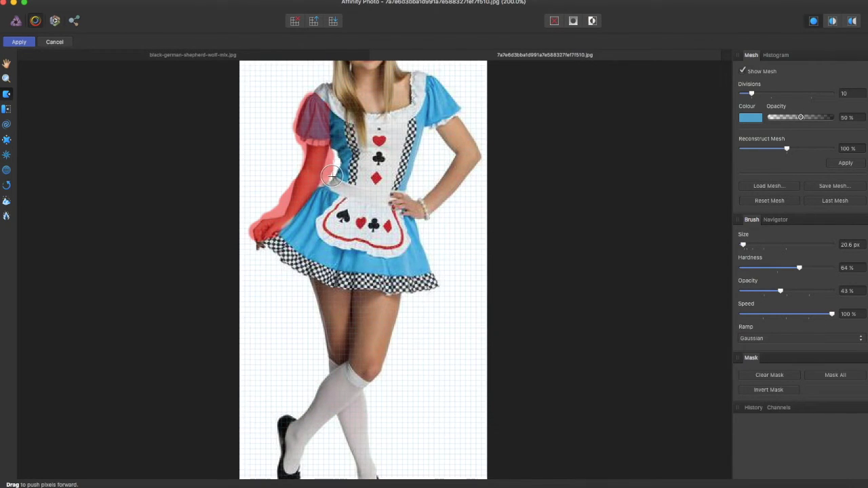
pyautogui.hscroll(3, 227, 169)
pyautogui.scroll(5, 227, 168)
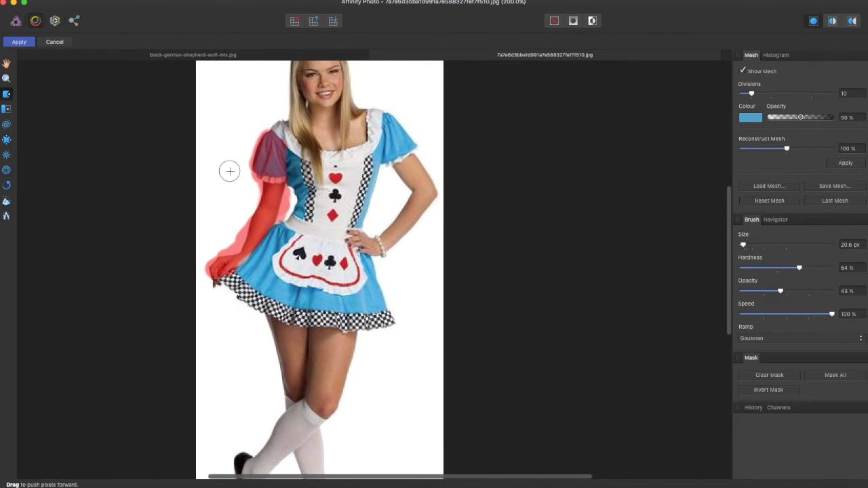
pyautogui.hscroll(2, 226, 204)
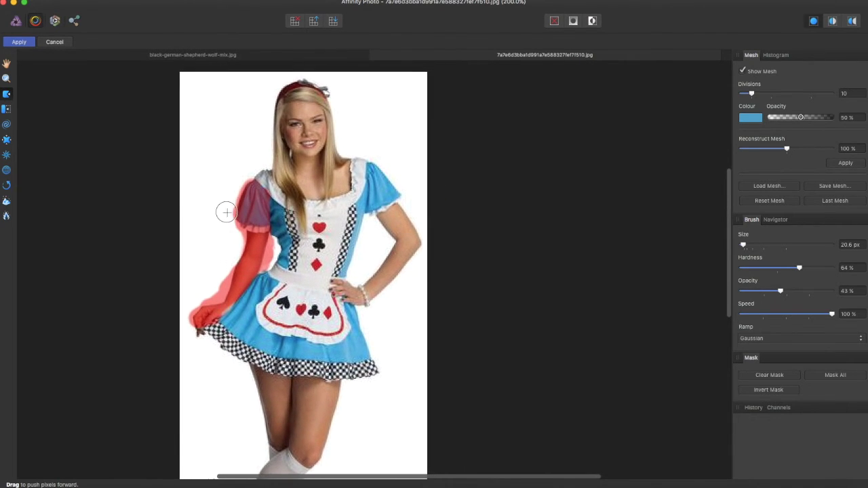
pyautogui.click(6, 215)
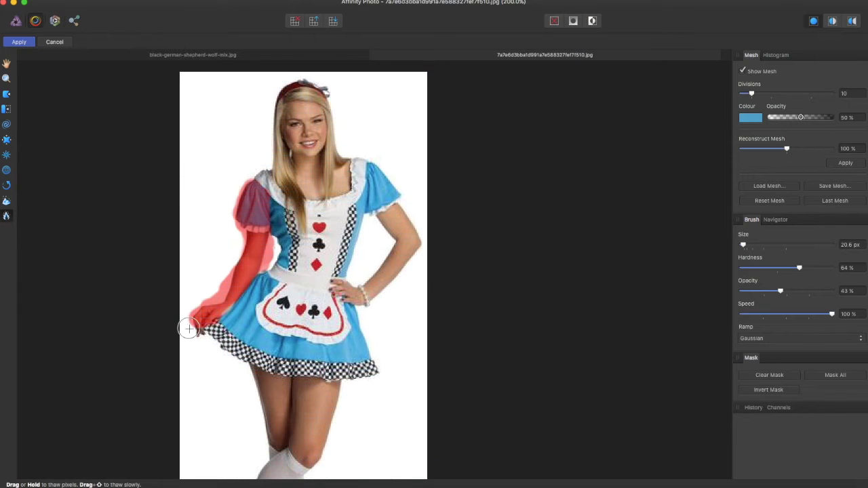
# Thaw the mask over the hand, then freeze the right shoulder and whole right arm
pyautogui.moveTo(186, 330)
pyautogui.mouseDown()
pyautogui.moveTo(203, 306)
pyautogui.moveTo(194, 333)
pyautogui.moveTo(180, 326)
pyautogui.moveTo(201, 301)
pyautogui.moveTo(207, 322)
pyautogui.moveTo(216, 321)
pyautogui.moveTo(177, 316)
pyautogui.moveTo(203, 307)
pyautogui.mouseUp()
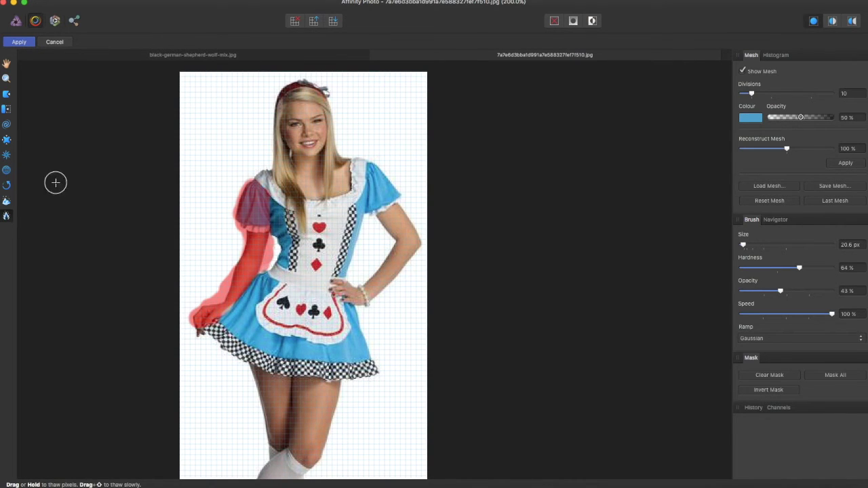
pyautogui.click(6, 201)
pyautogui.moveTo(377, 205)
pyautogui.mouseDown()
pyautogui.moveTo(405, 240)
pyautogui.moveTo(386, 277)
pyautogui.moveTo(360, 294)
pyautogui.moveTo(336, 289)
pyautogui.moveTo(372, 296)
pyautogui.moveTo(402, 263)
pyautogui.moveTo(410, 227)
pyautogui.moveTo(373, 172)
pyautogui.moveTo(366, 205)
pyautogui.moveTo(391, 195)
pyautogui.moveTo(369, 175)
pyautogui.mouseUp()
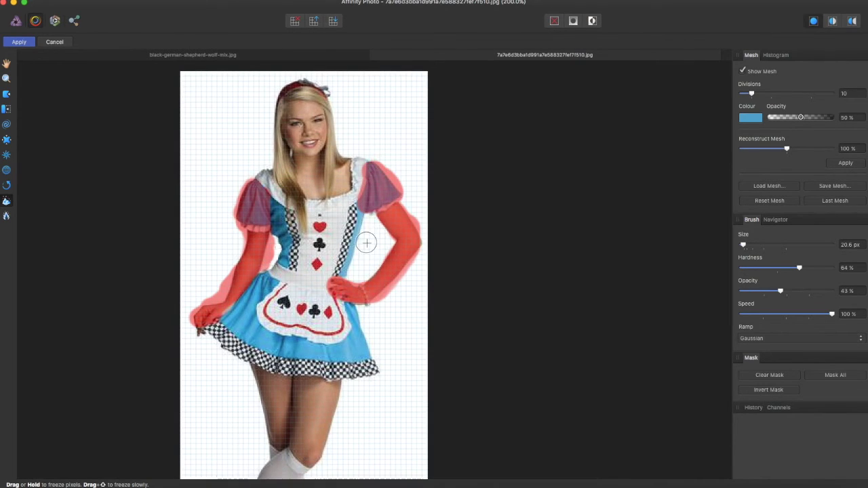
pyautogui.moveTo(379, 222)
pyautogui.mouseDown()
pyautogui.moveTo(384, 248)
pyautogui.moveTo(392, 239)
pyautogui.moveTo(390, 264)
pyautogui.moveTo(360, 282)
pyautogui.moveTo(374, 224)
pyautogui.moveTo(377, 271)
pyautogui.moveTo(357, 270)
pyautogui.mouseUp()
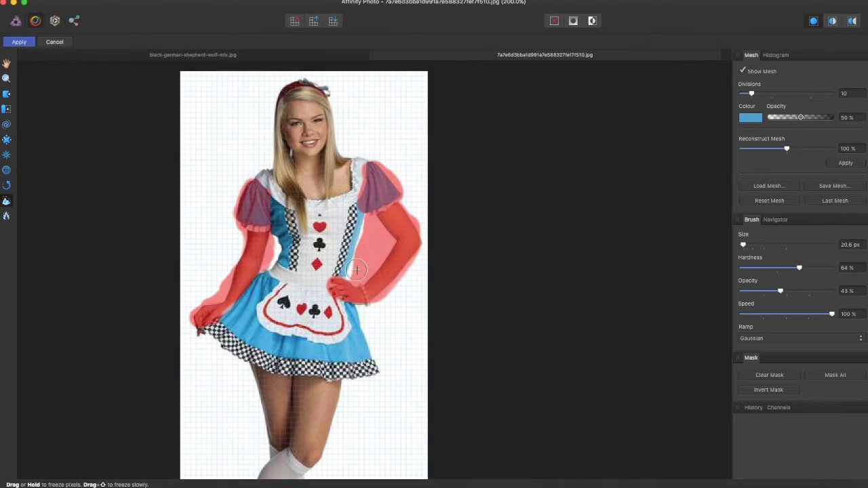
pyautogui.click(6, 94)
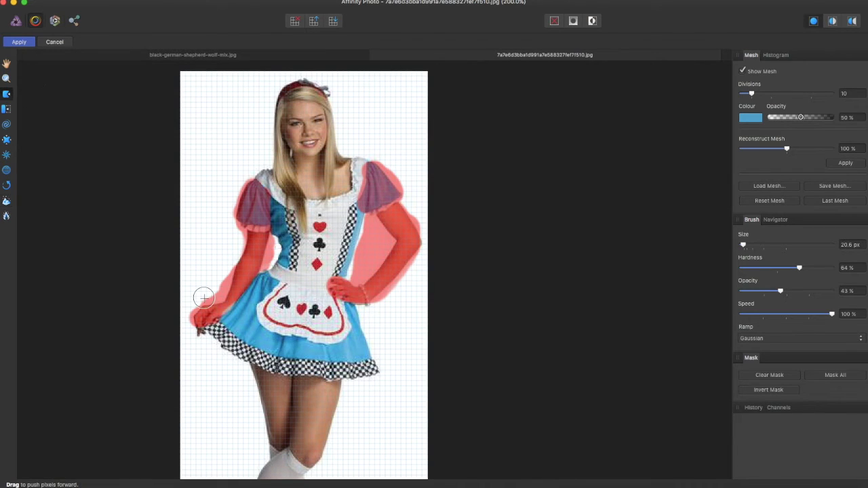
# With a 41.5 px brush, push the waist inward beside the right arm and apply the liquify
pyautogui.press(']')
pyautogui.press(']')
pyautogui.moveTo(369, 257); pyautogui.dragTo(367, 271)
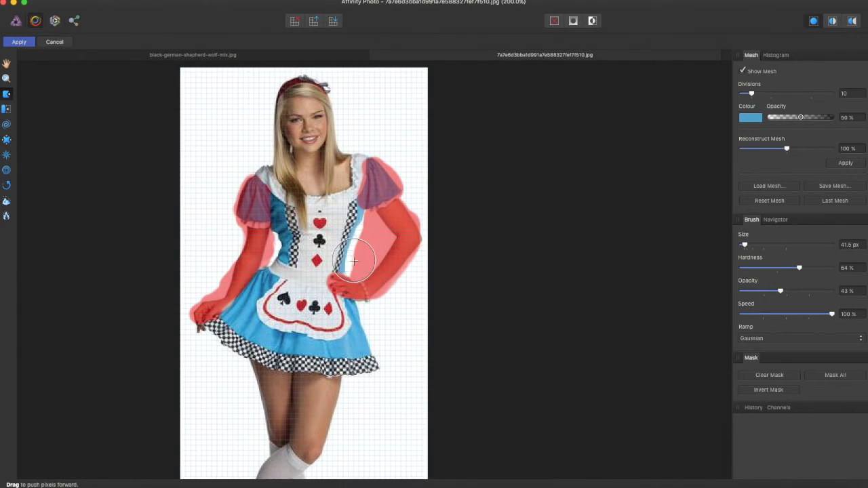
pyautogui.hscroll(2, 402, 320)
pyautogui.scroll(-1, 403, 320)
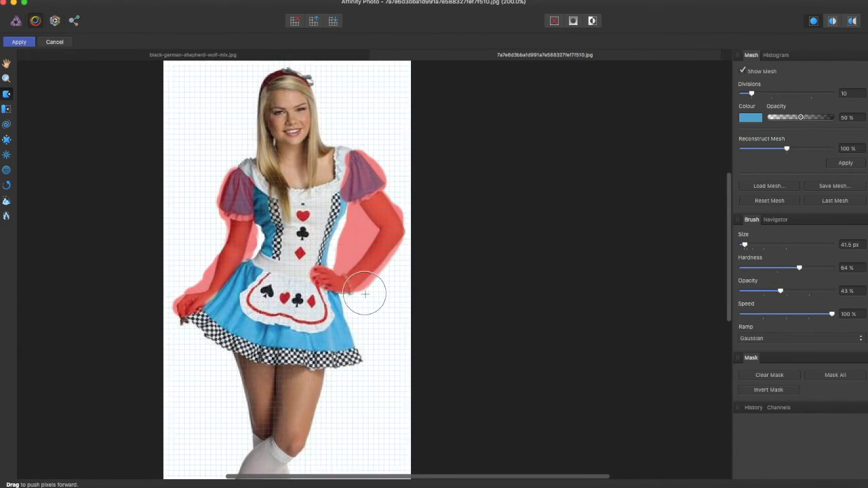
pyautogui.moveTo(369, 291); pyautogui.dragTo(350, 293)
pyautogui.scroll(-5, 351, 292)
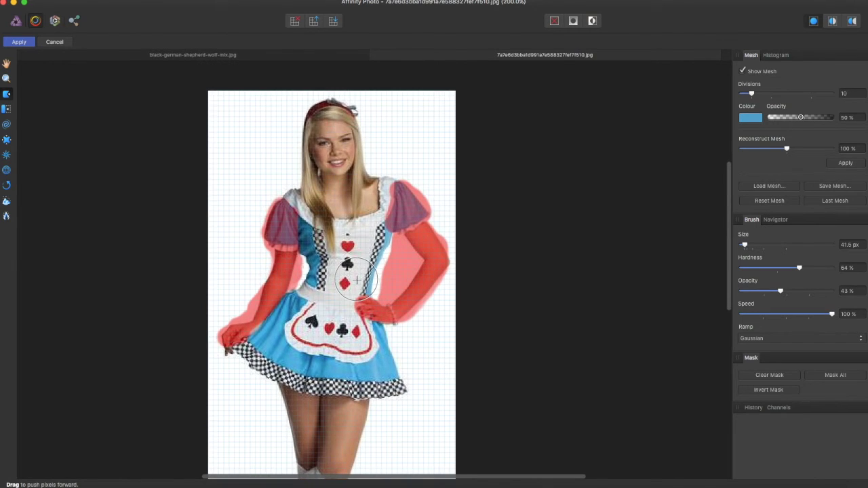
pyautogui.scroll(-1, 441, 269)
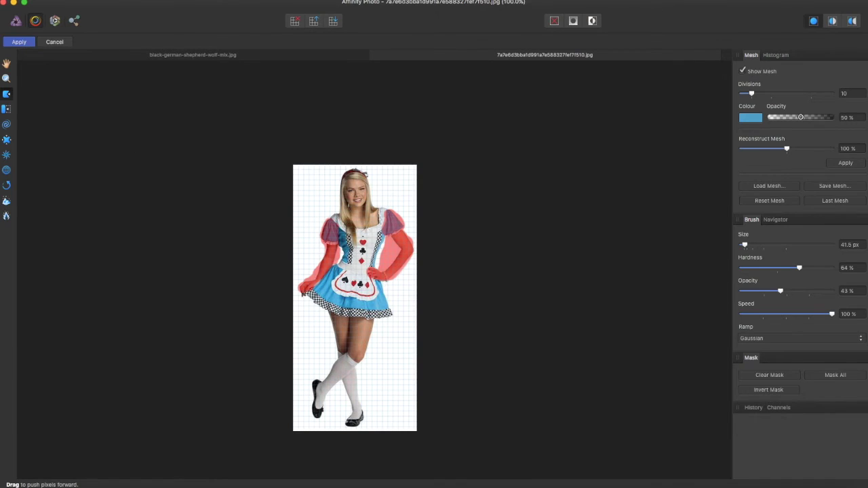
pyautogui.click(29, 42)
# Zoom the slimmed costume photo to 150% and reopen it in the Liquify Persona
pyautogui.scroll(-2, 415, 337)
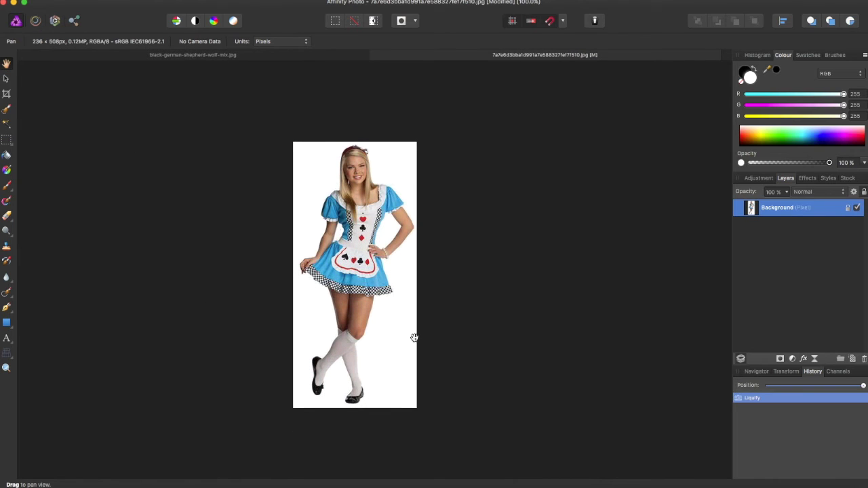
pyautogui.press('super+equal')
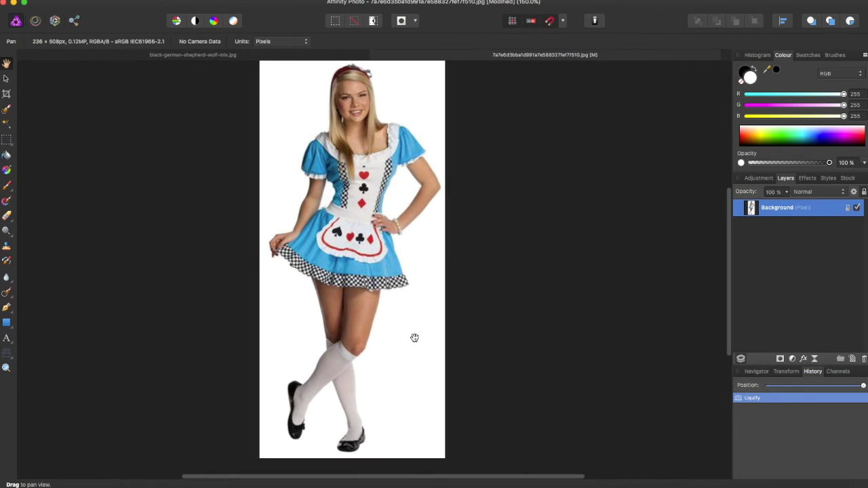
pyautogui.scroll(-1, 327, 169)
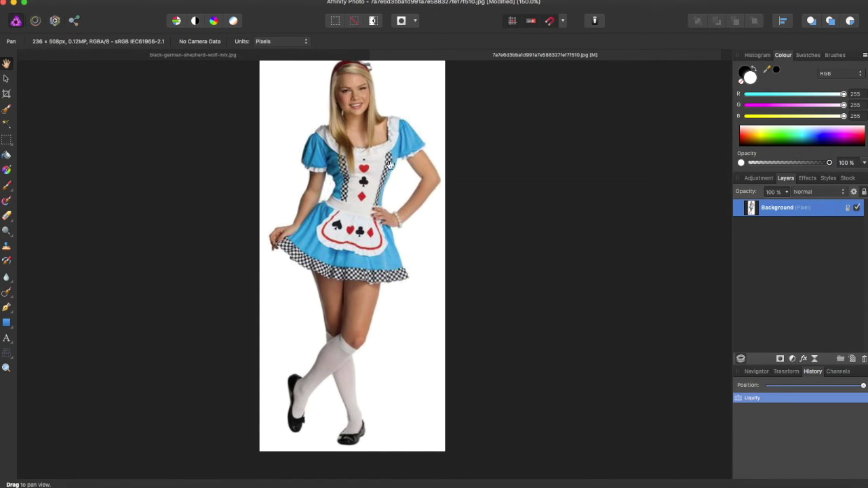
pyautogui.scroll(2, 400, 177)
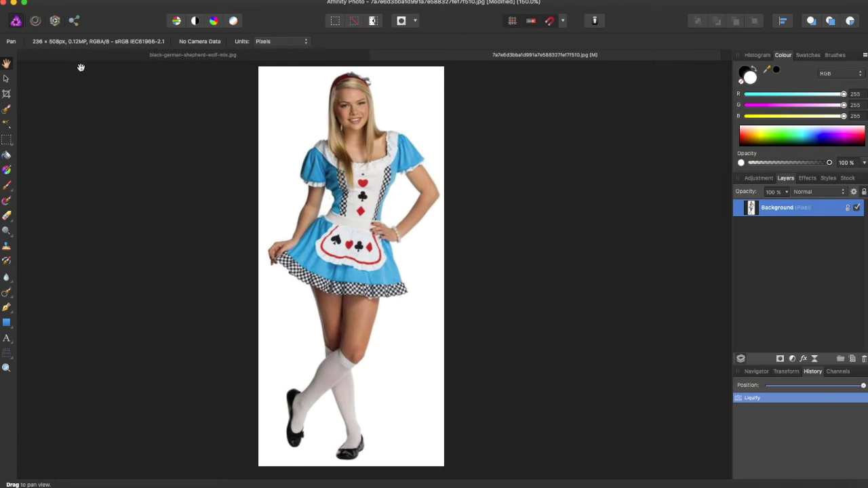
pyautogui.click(36, 21)
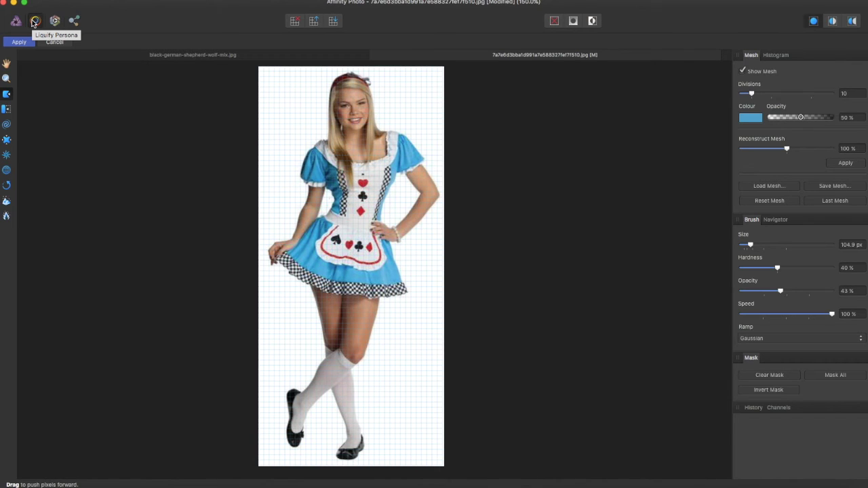
# Apply the current liquify pass to commit it, then reopen the Liquify Persona for a new session
pyautogui.click(27, 43)
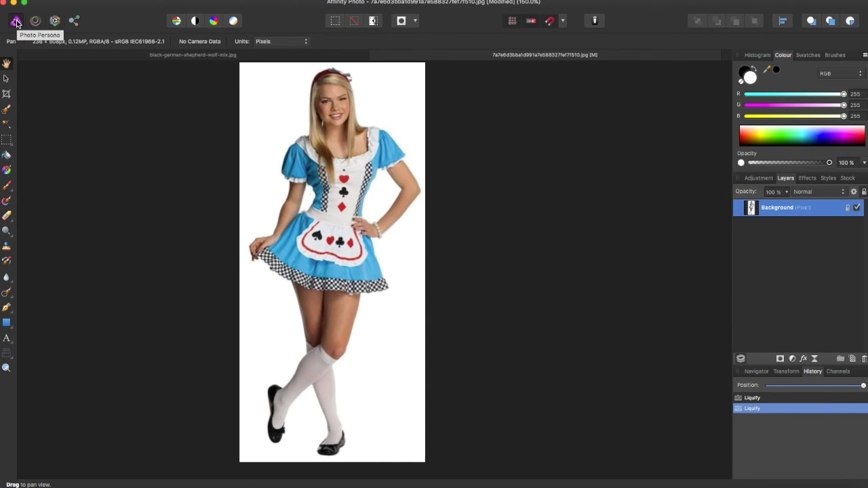
pyautogui.click(35, 21)
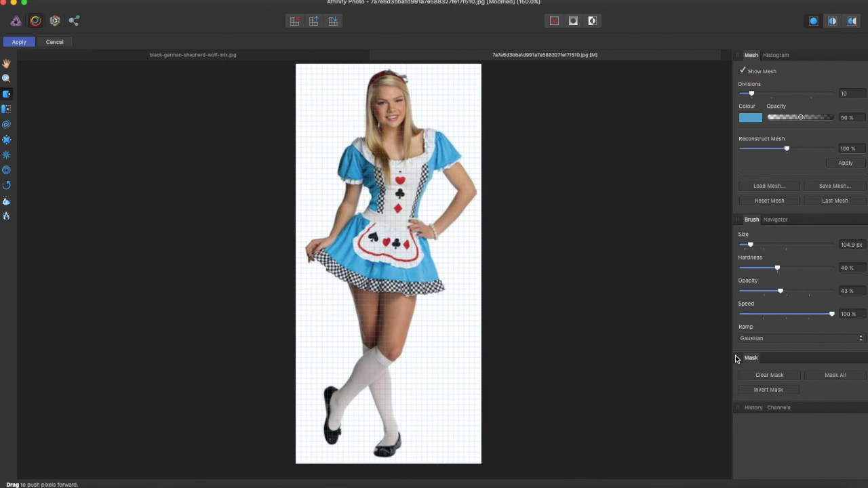
# Set mesh reconstruct to 87% and divisions to 5.249, then warp the skirt and thigh leftward
pyautogui.moveTo(786, 149)
pyautogui.mouseDown()
pyautogui.moveTo(803, 148)
pyautogui.moveTo(781, 149)
pyautogui.mouseUp()
pyautogui.moveTo(753, 95)
pyautogui.mouseDown()
pyautogui.moveTo(800, 92)
pyautogui.moveTo(741, 95)
pyautogui.mouseUp()
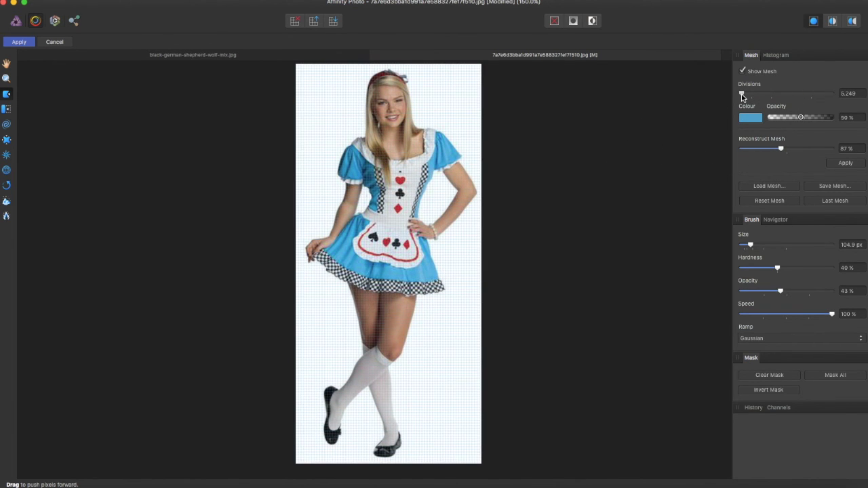
pyautogui.moveTo(437, 309)
pyautogui.mouseDown()
pyautogui.moveTo(447, 300)
pyautogui.moveTo(416, 322)
pyautogui.moveTo(310, 320)
pyautogui.moveTo(330, 287)
pyautogui.moveTo(321, 313)
pyautogui.mouseUp()
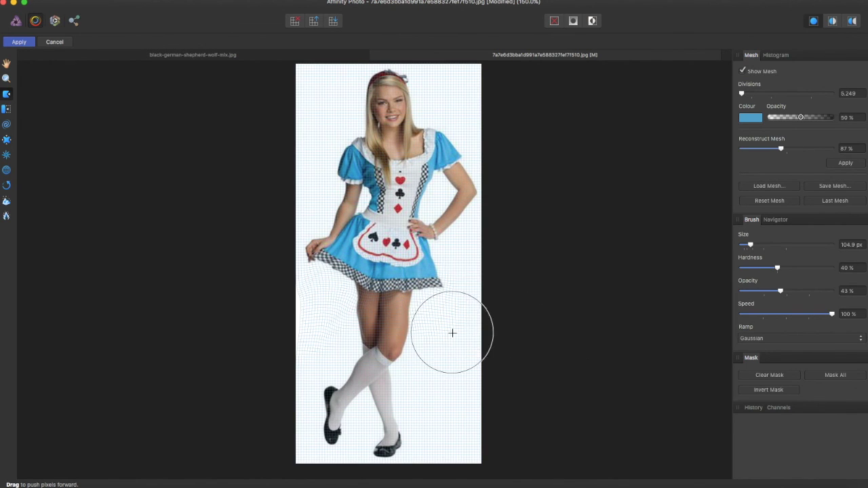
# Push the bodice toward the left arm, raise divisions to 45.705, and push the apron down
pyautogui.moveTo(429, 196); pyautogui.dragTo(426, 197)
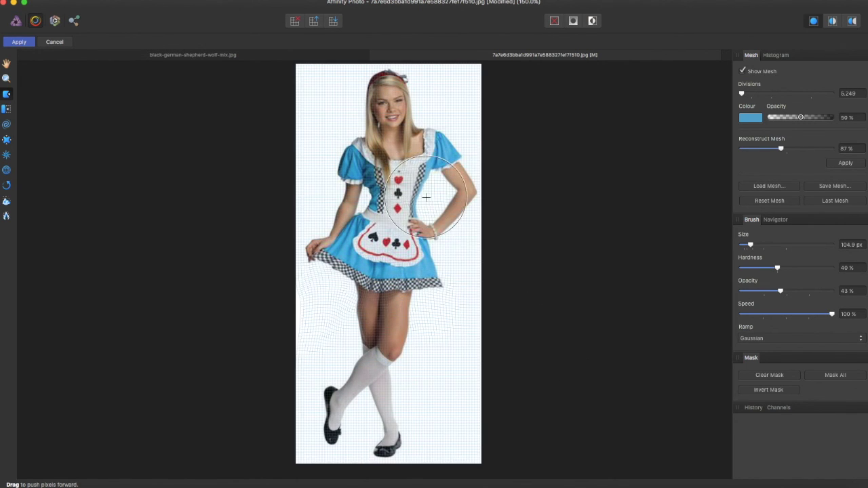
pyautogui.moveTo(327, 194); pyautogui.dragTo(353, 198)
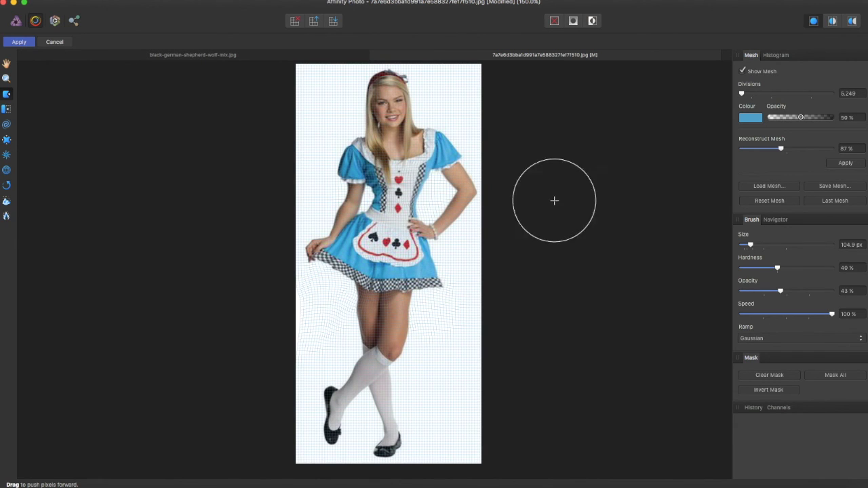
pyautogui.moveTo(742, 94); pyautogui.dragTo(822, 95)
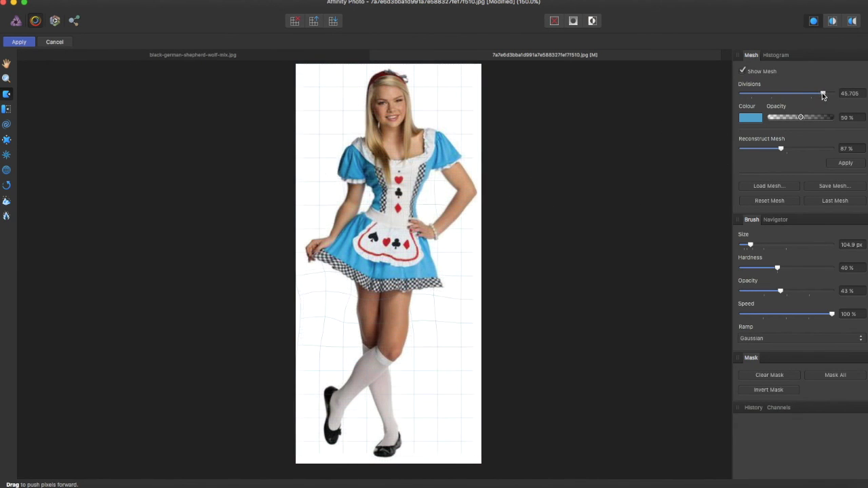
pyautogui.moveTo(368, 145); pyautogui.dragTo(358, 291)
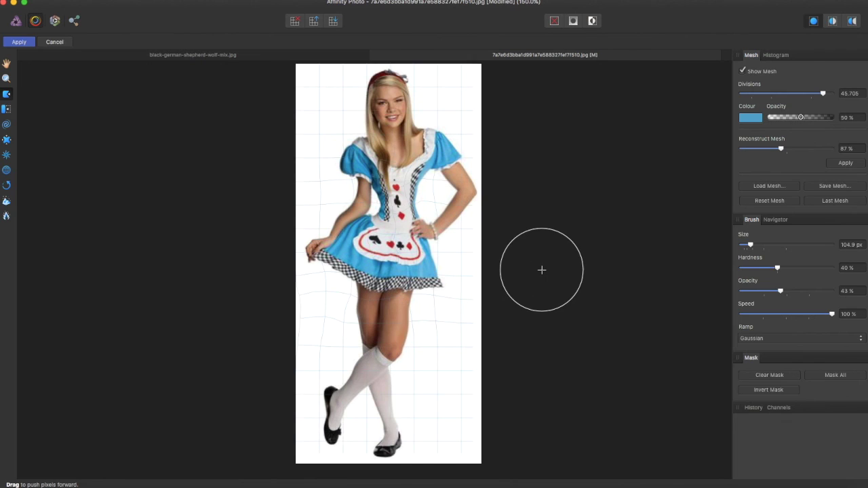